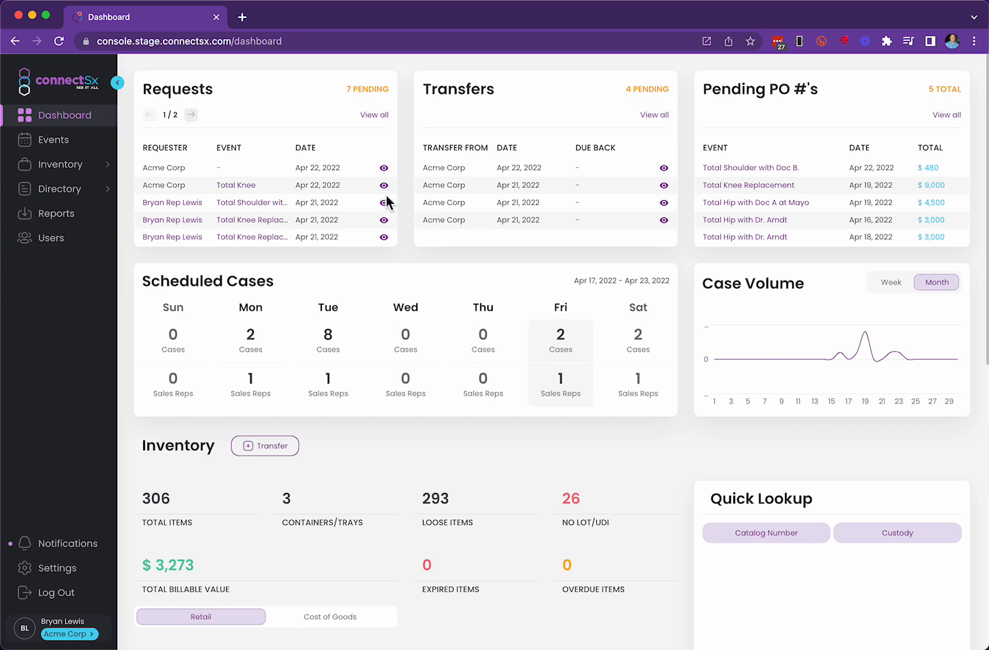
- Open the inventory requests list and filter it to requests with the status Created
{"action": "left_click", "coordinate": [80, 171]}
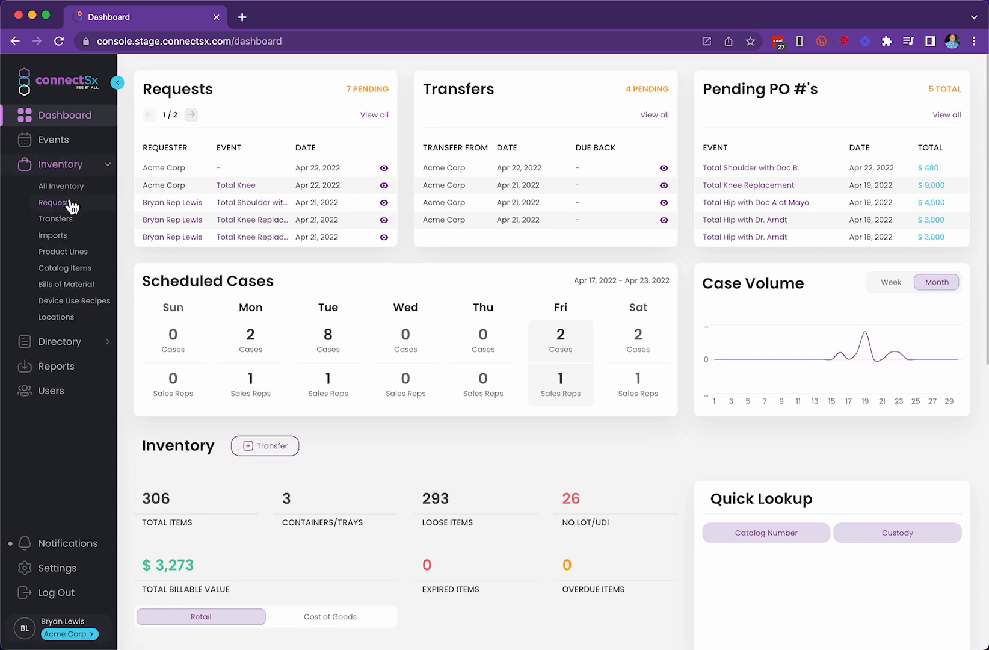
{"action": "left_click", "coordinate": [70, 211]}
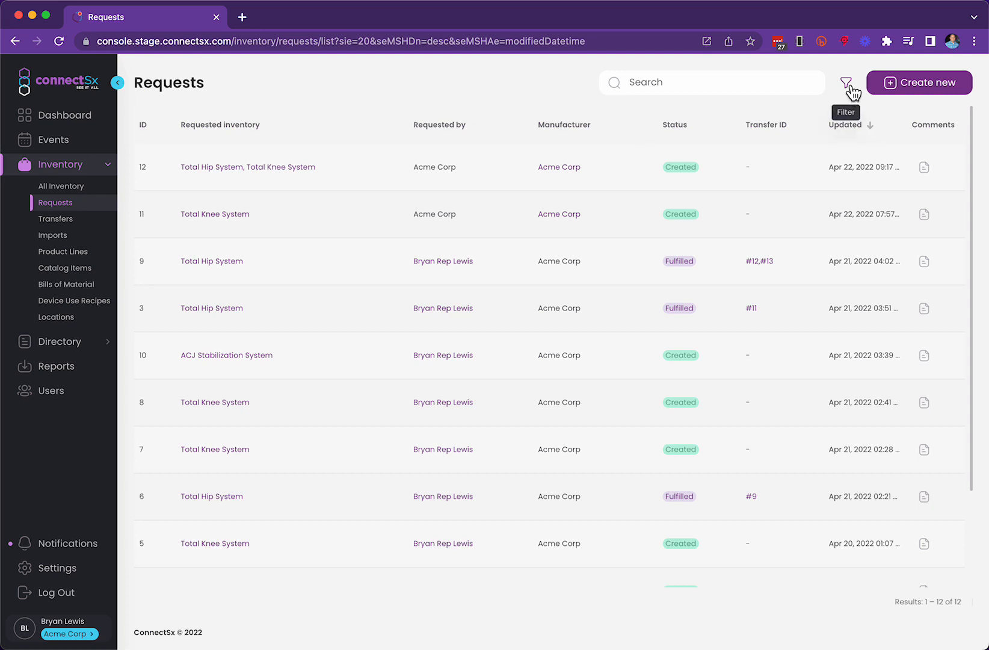
{"action": "left_click", "coordinate": [757, 88]}
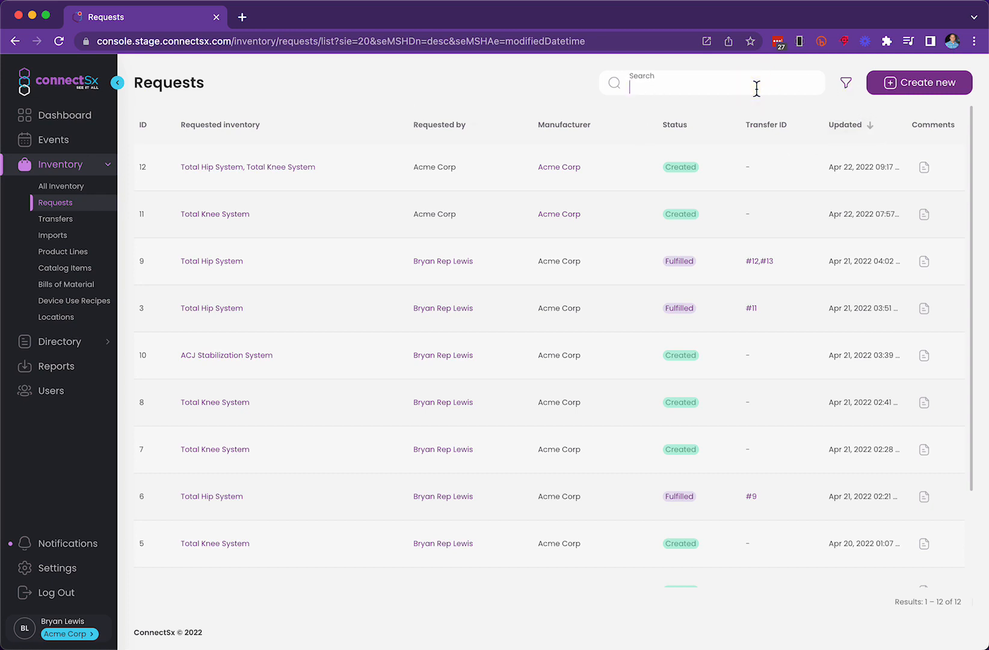
{"action": "left_click", "coordinate": [847, 85]}
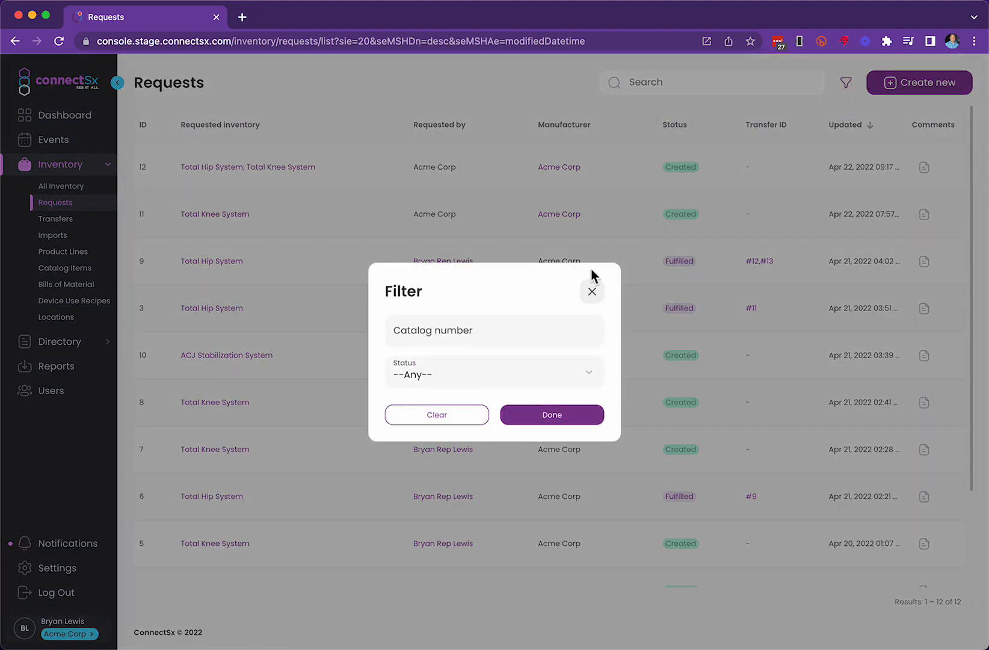
{"action": "left_click", "coordinate": [472, 372]}
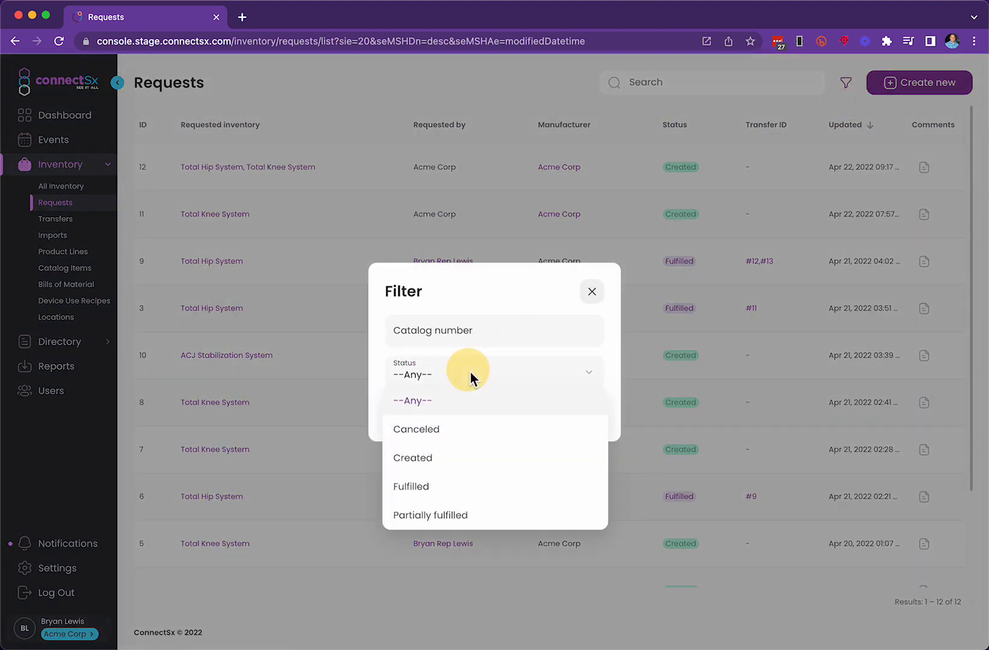
{"action": "left_click", "coordinate": [456, 462]}
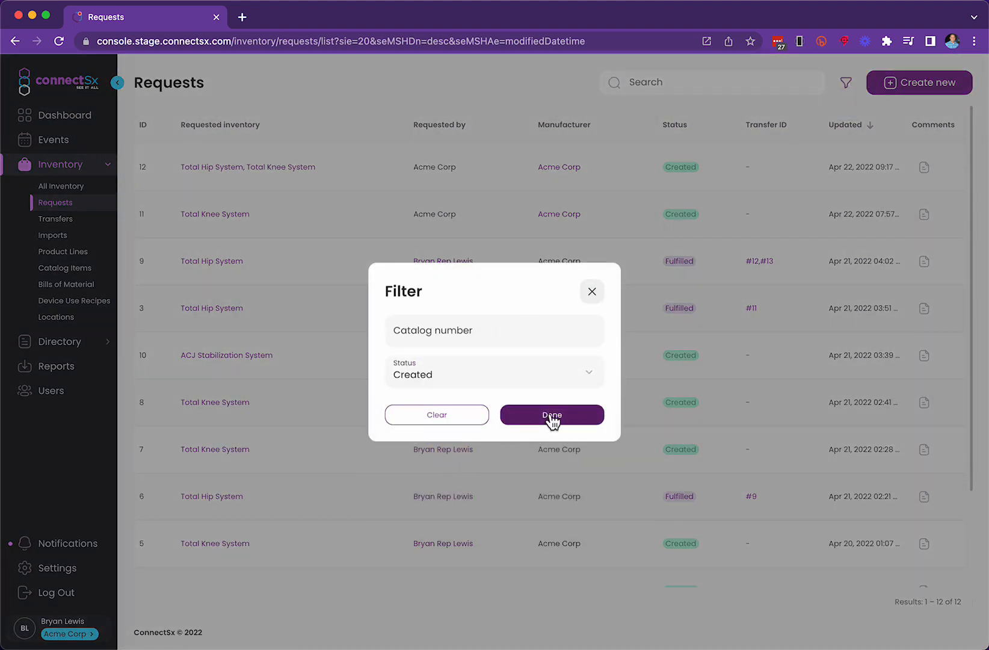
{"action": "left_click", "coordinate": [559, 415]}
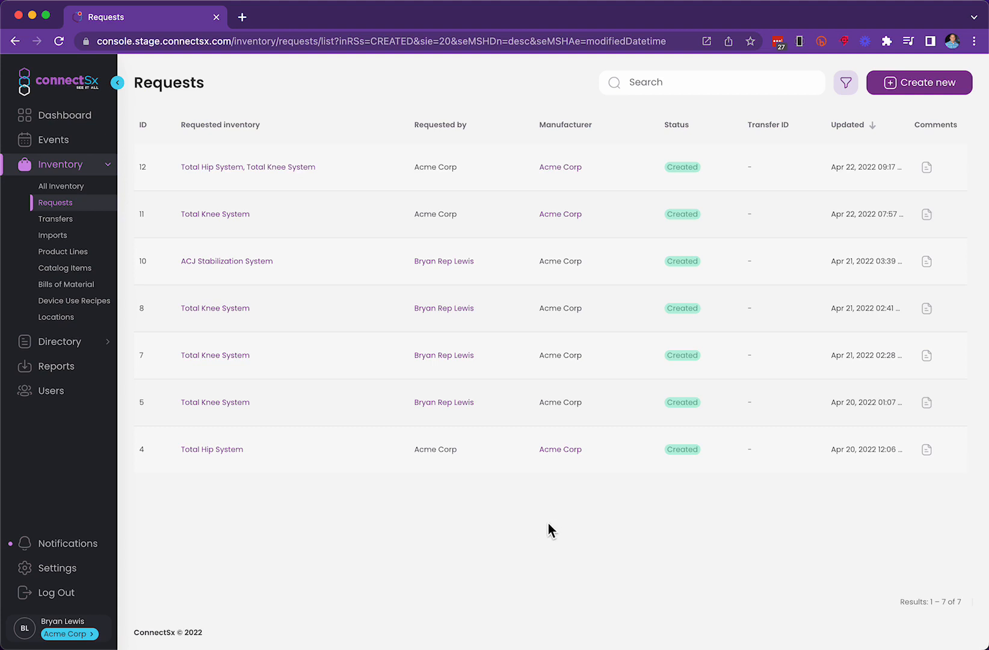
- Open the ACJ Stabilization System request and review its shipping address, requested inventory, note and comments
{"action": "left_click", "coordinate": [242, 265]}
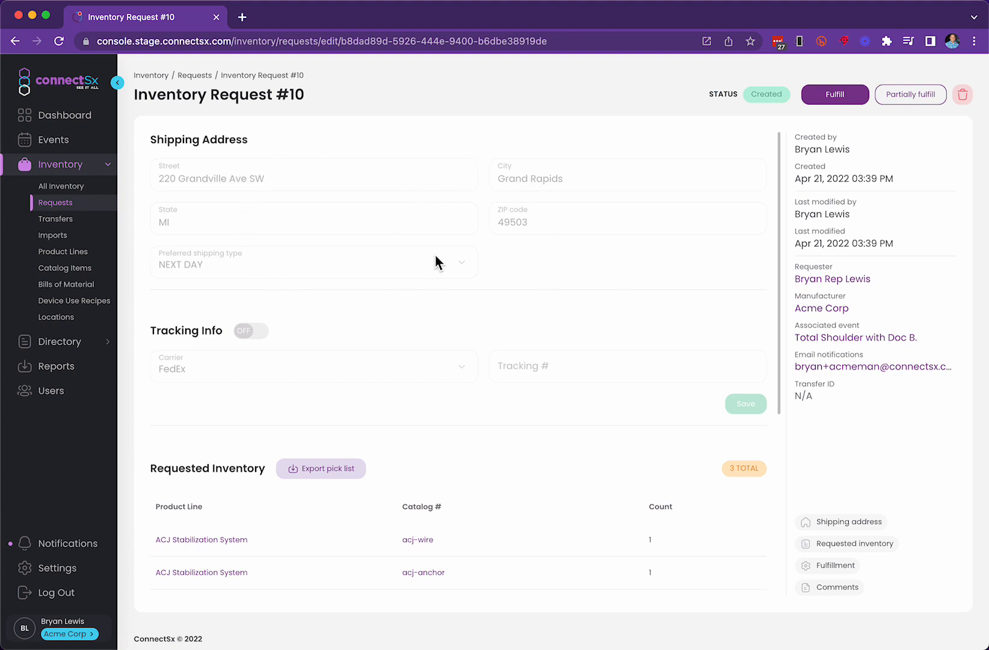
{"action": "scroll", "coordinate": [445, 348], "scroll_direction": "down", "scroll_amount": 5}
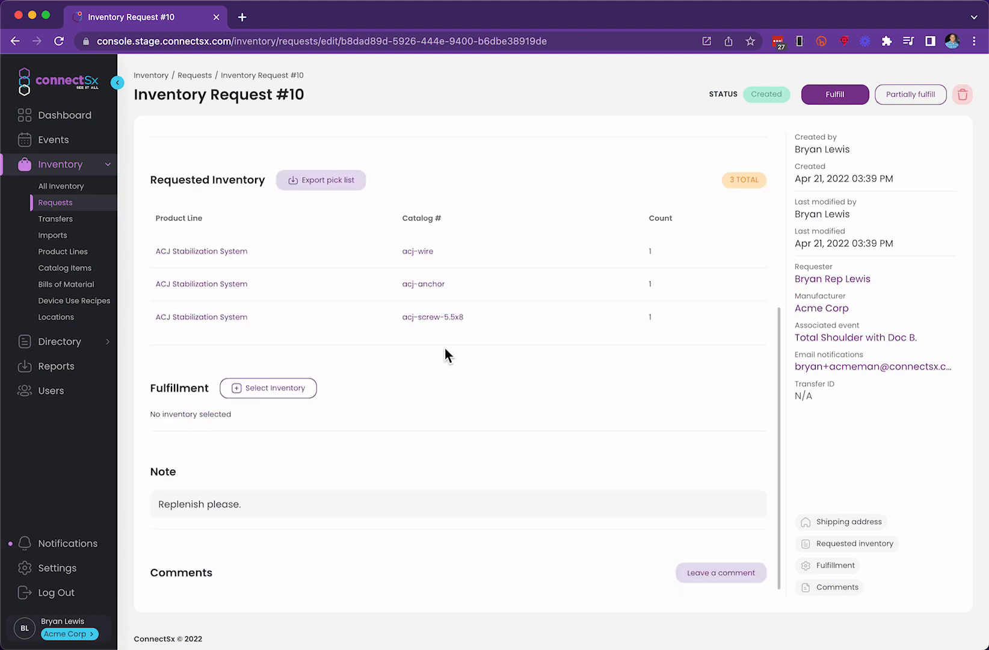
{"action": "scroll", "coordinate": [445, 347], "scroll_direction": "down", "scroll_amount": 1}
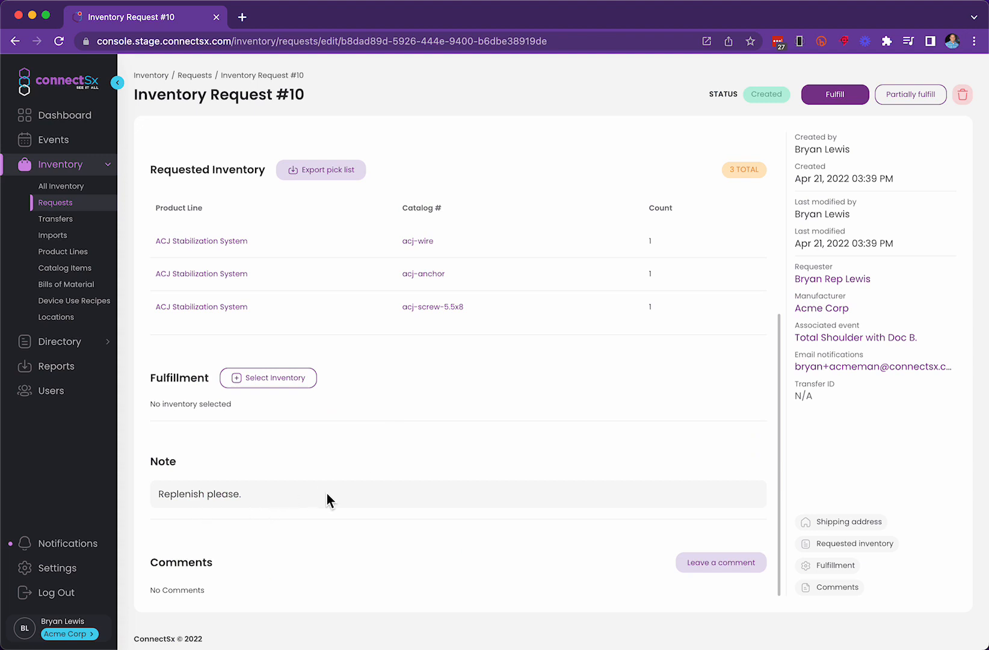
{"action": "scroll", "coordinate": [397, 481], "scroll_direction": "up", "scroll_amount": 5}
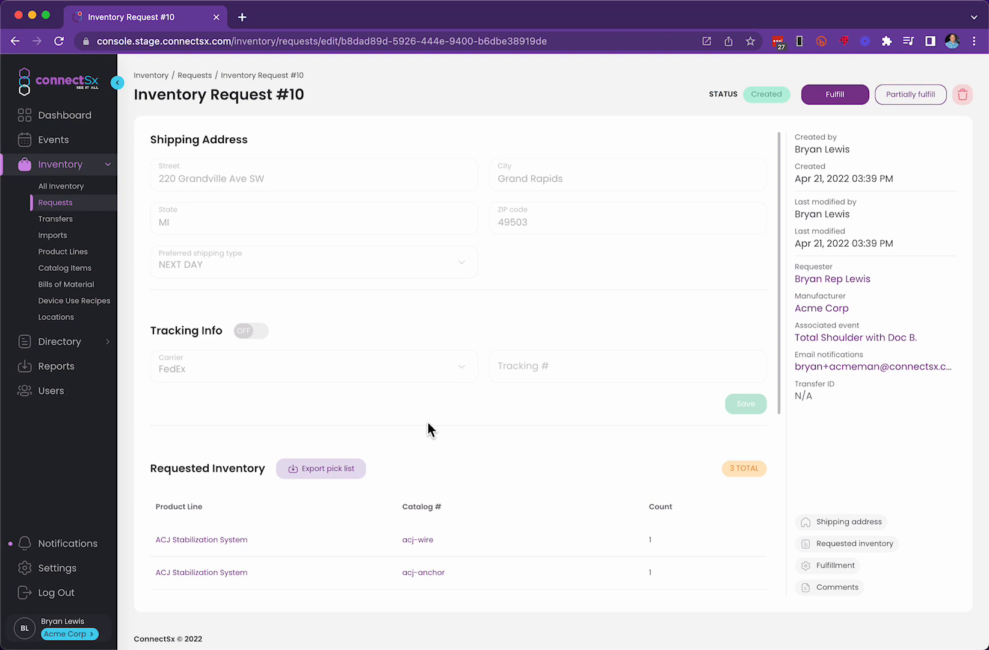
{"action": "scroll", "coordinate": [428, 424], "scroll_direction": "down", "scroll_amount": 5}
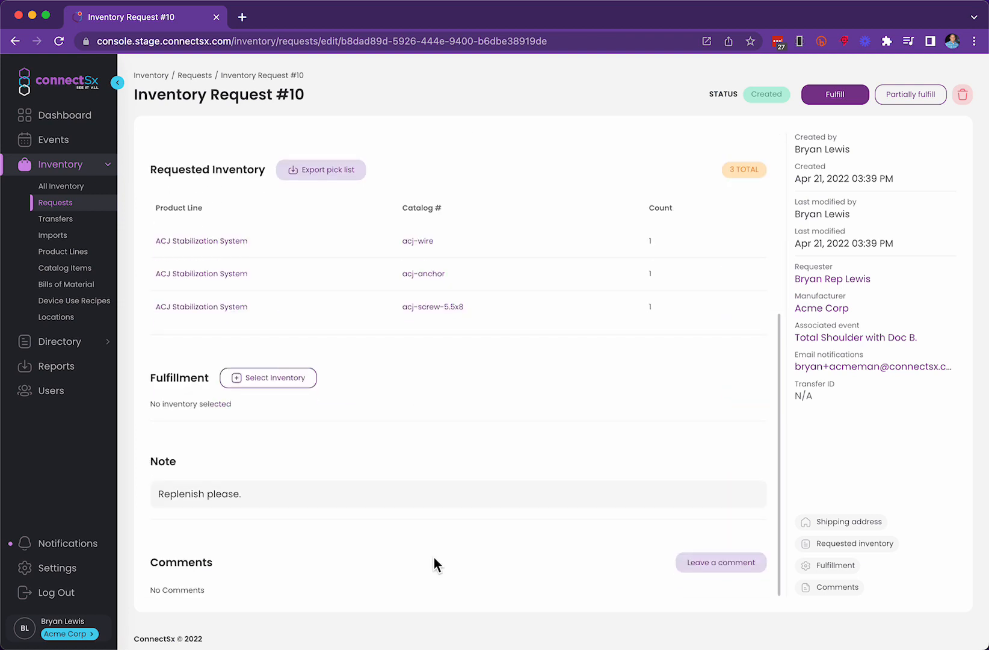
{"action": "scroll", "coordinate": [434, 559], "scroll_direction": "up", "scroll_amount": 5}
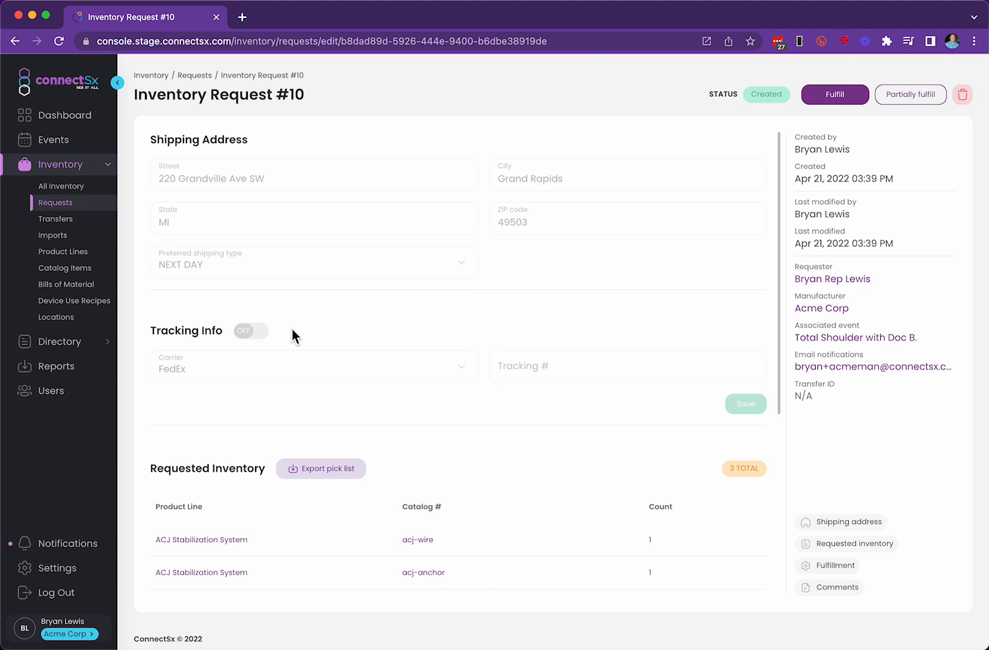
- Switch the request's tracking info on and back off
{"action": "left_click", "coordinate": [262, 331]}
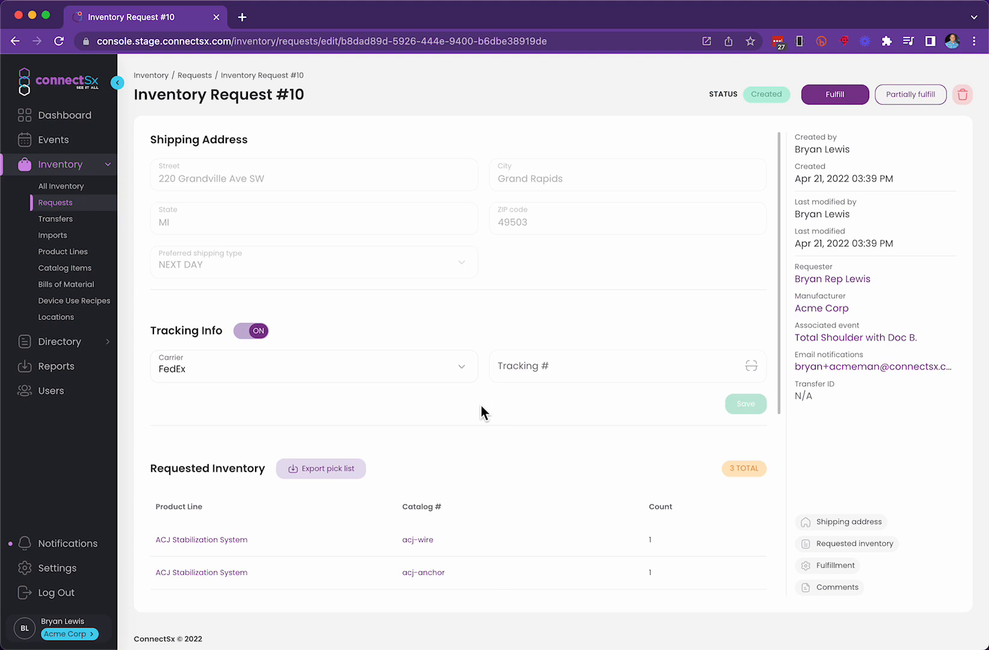
{"action": "left_click", "coordinate": [256, 331]}
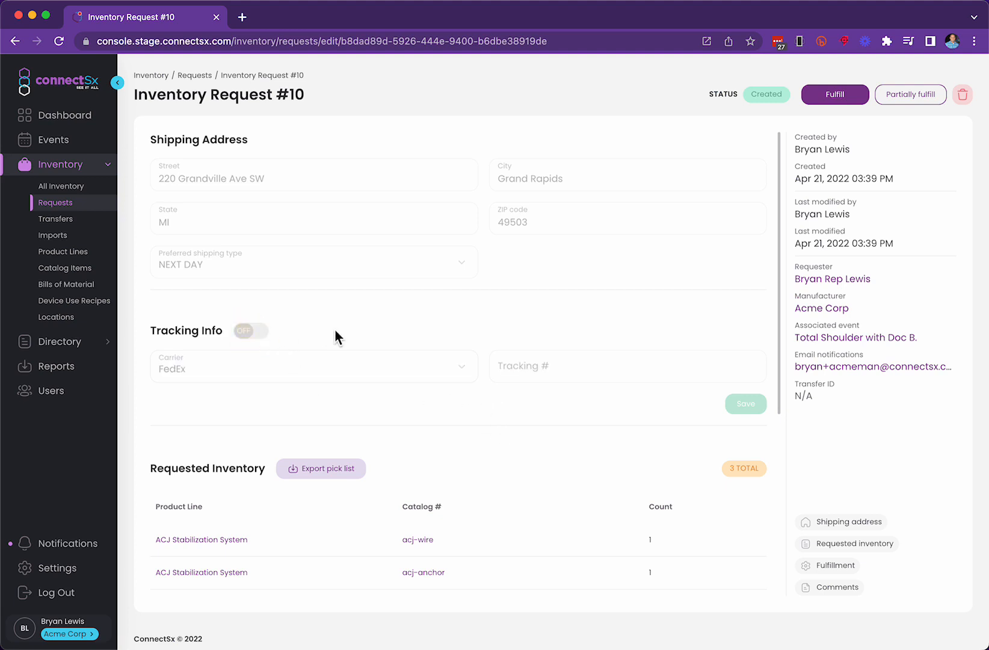
- Search the fulfillment inventory for acj and add the ACJ Anchor, ACJ Wire and ACJ screw 55mm x 8mm devices from lot20220419a
{"action": "scroll", "coordinate": [387, 325], "scroll_direction": "down", "scroll_amount": 1}
{"action": "scroll", "coordinate": [409, 321], "scroll_direction": "down", "scroll_amount": 5}
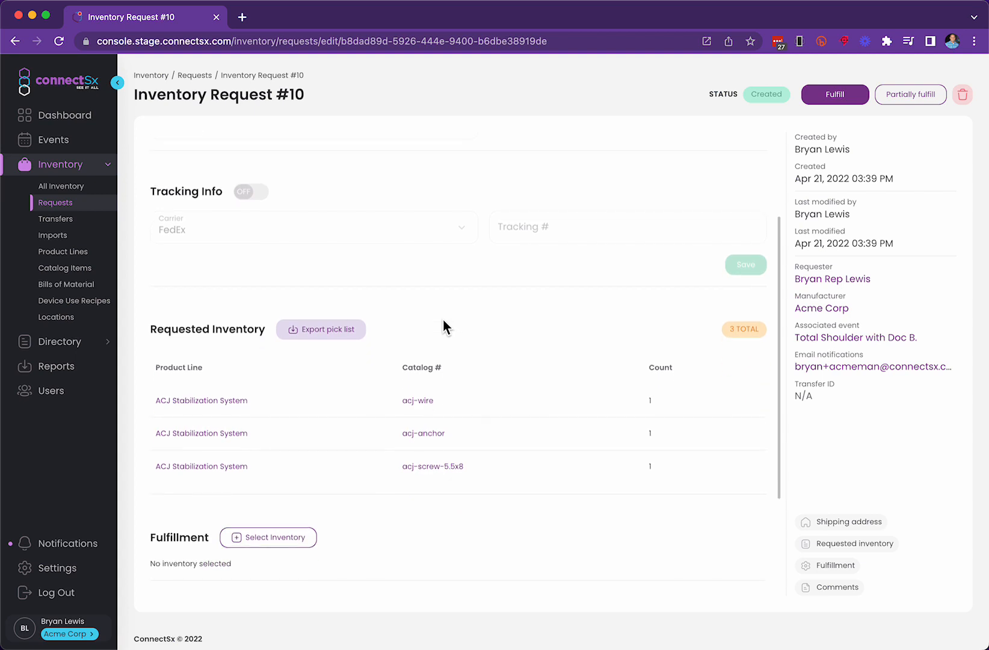
{"action": "scroll", "coordinate": [306, 373], "scroll_direction": "down", "scroll_amount": 3}
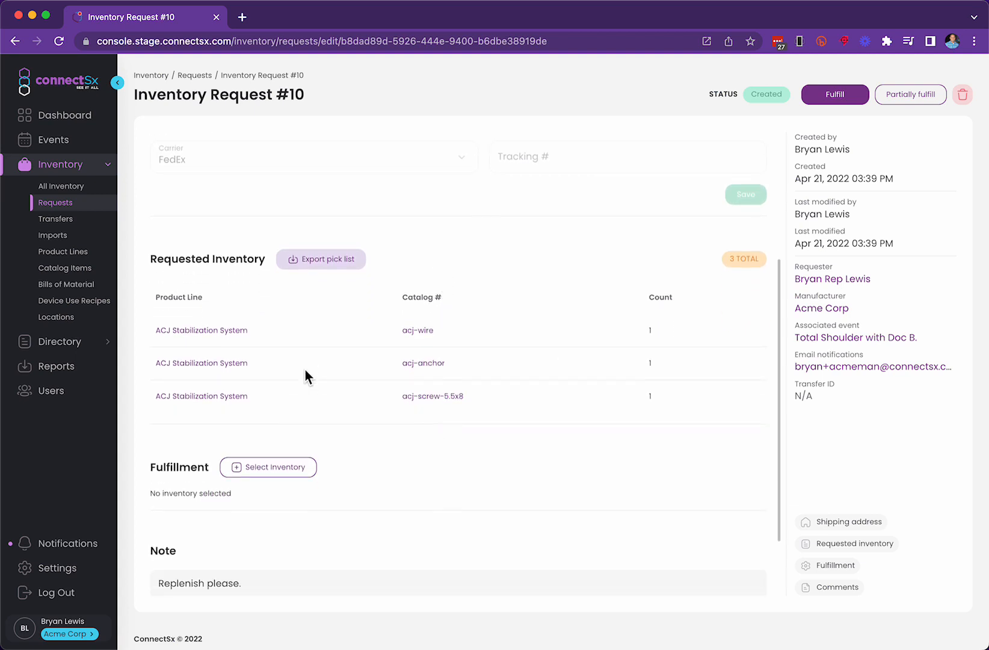
{"action": "scroll", "coordinate": [277, 299], "scroll_direction": "down", "scroll_amount": 1}
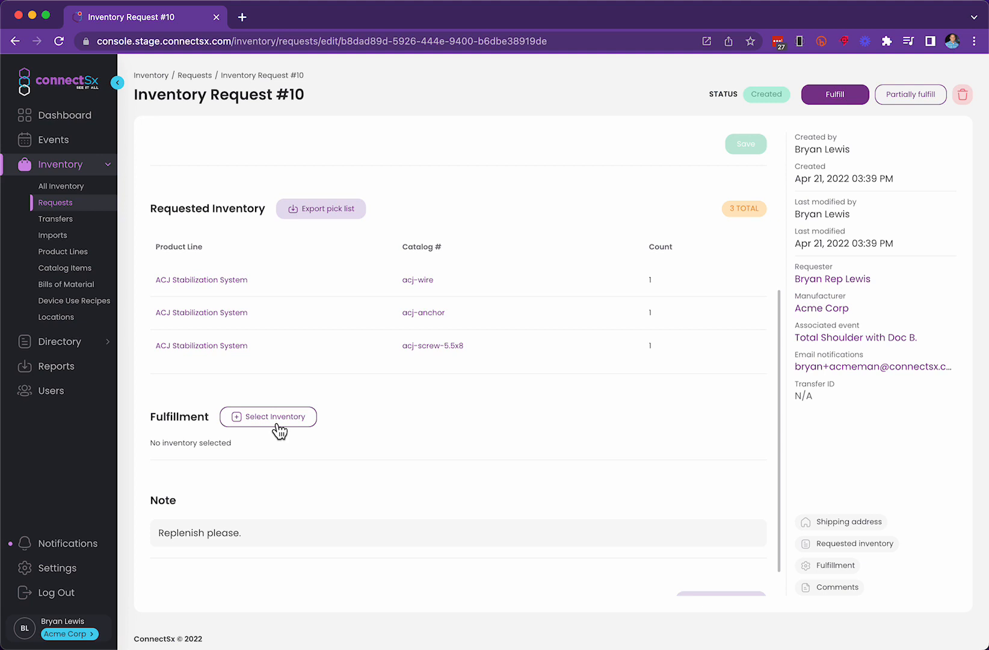
{"action": "scroll", "coordinate": [277, 428], "scroll_direction": "down", "scroll_amount": 1}
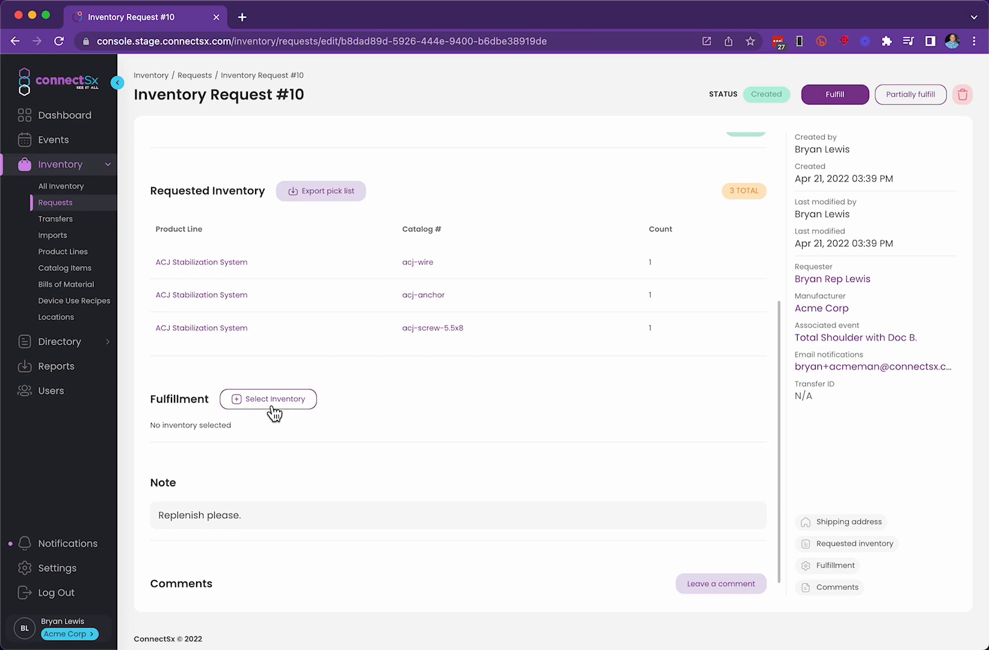
{"action": "left_click", "coordinate": [270, 410]}
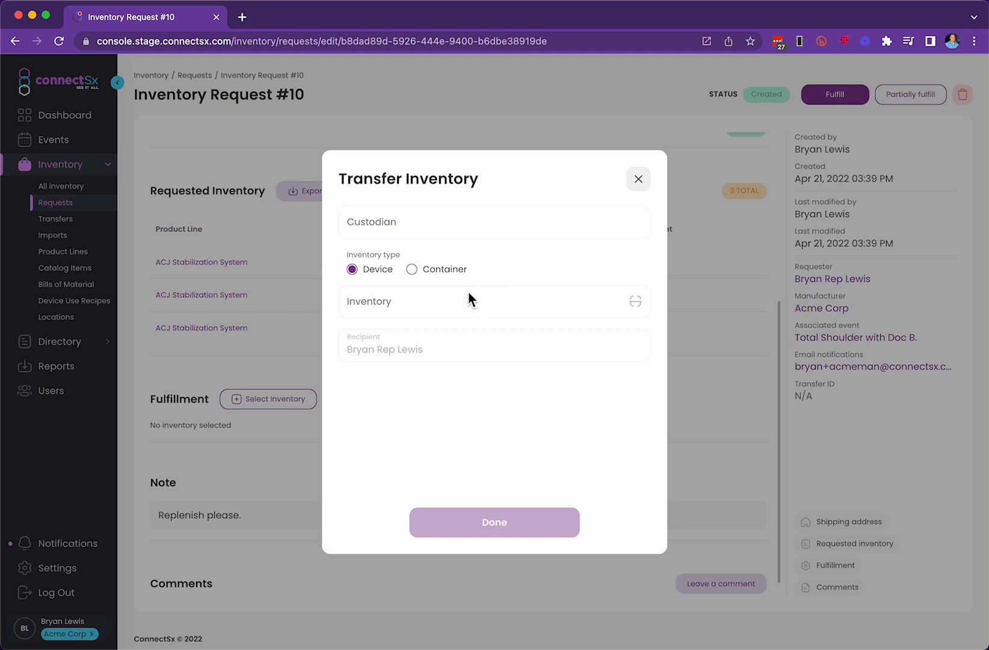
{"action": "left_click", "coordinate": [427, 305]}
{"action": "type", "text": "a"}
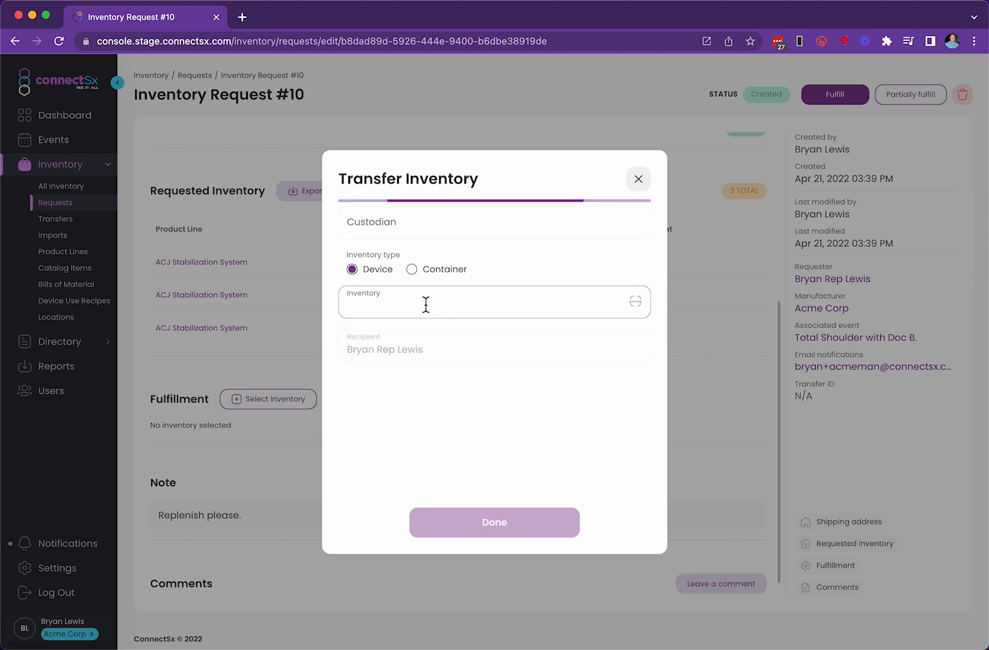
{"action": "type", "text": "cj"}
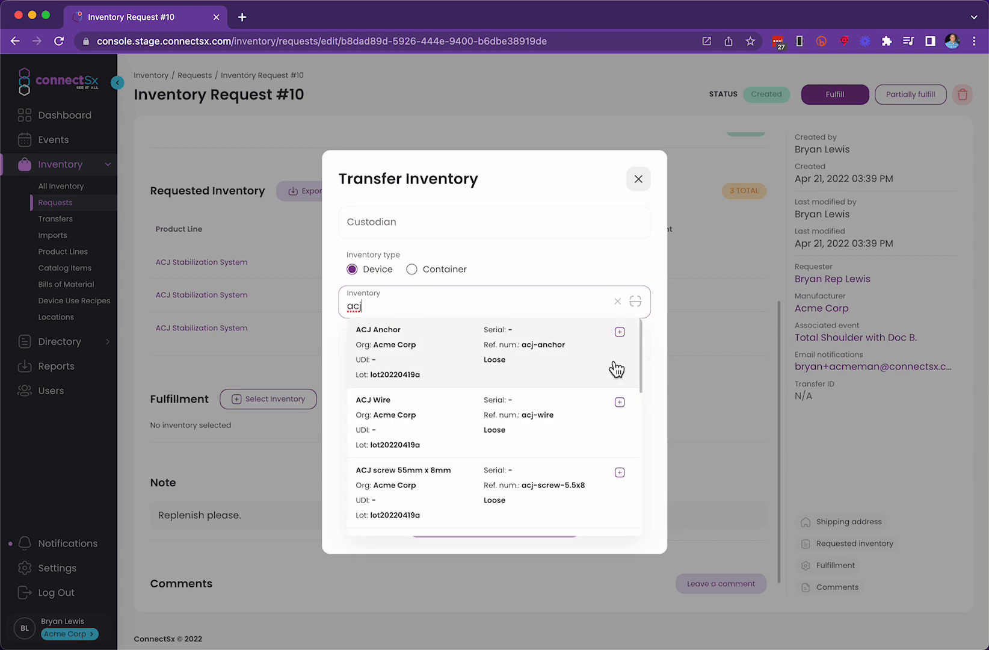
{"action": "left_click", "coordinate": [620, 332]}
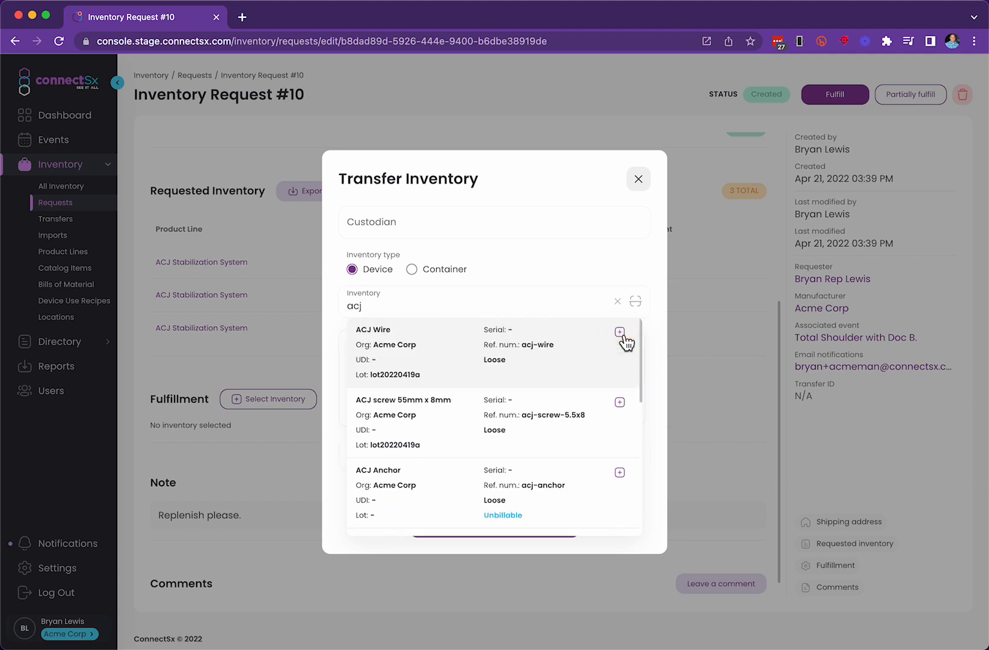
{"action": "left_click", "coordinate": [622, 335]}
{"action": "left_click", "coordinate": [621, 329]}
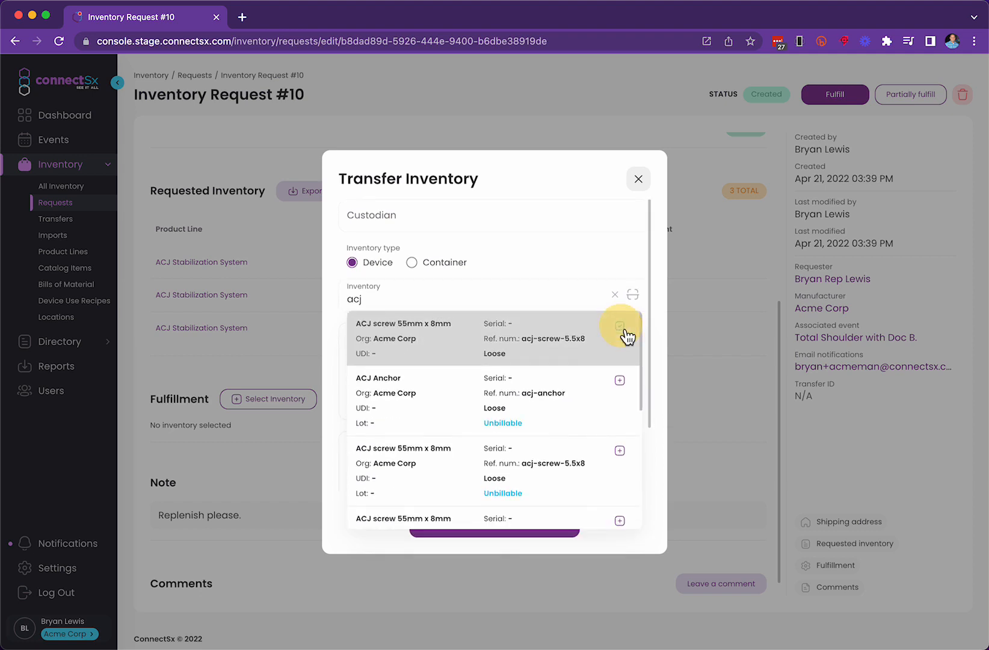
{"action": "left_click", "coordinate": [656, 299]}
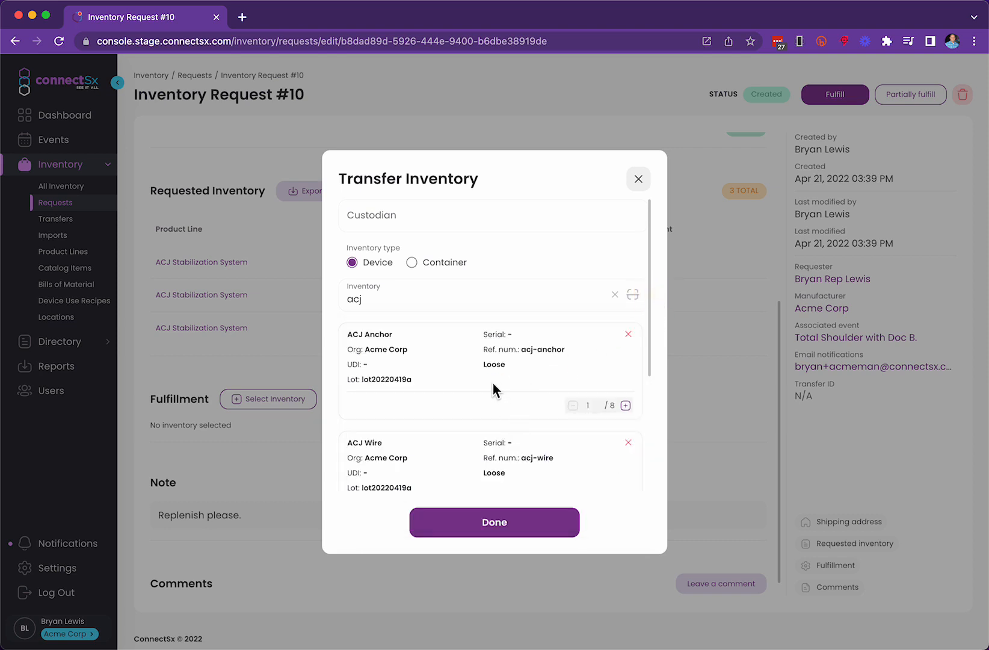
- Set the transfer quantity of the ACJ Anchor, ACJ Wire and ACJ screw to 2 each and confirm the inventory selection
{"action": "scroll", "coordinate": [492, 389], "scroll_direction": "down", "scroll_amount": 4}
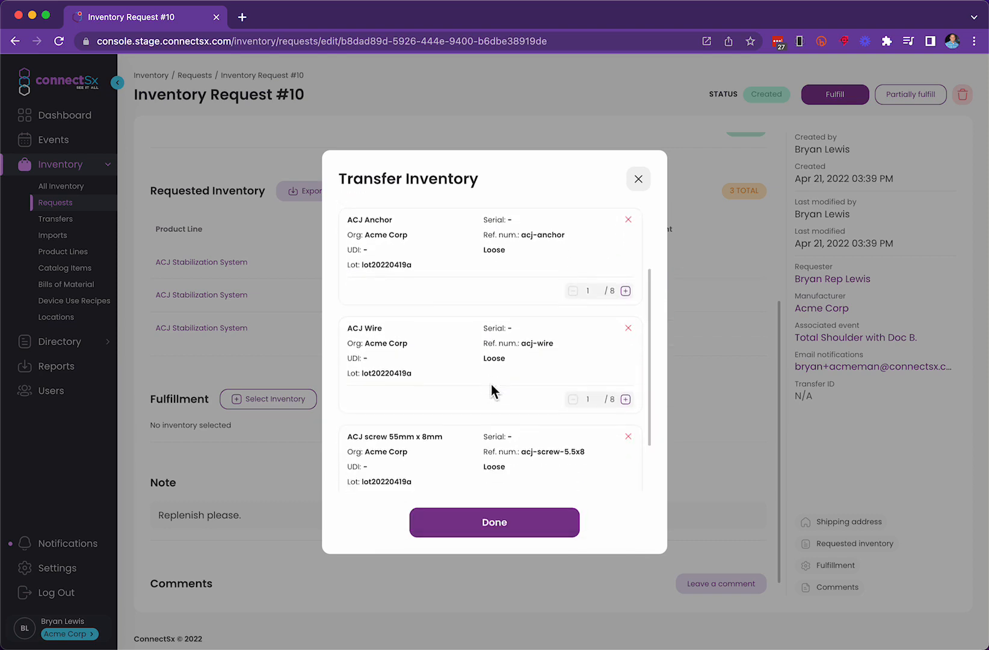
{"action": "scroll", "coordinate": [491, 390], "scroll_direction": "down", "scroll_amount": 3}
{"action": "scroll", "coordinate": [490, 390], "scroll_direction": "up", "scroll_amount": 2}
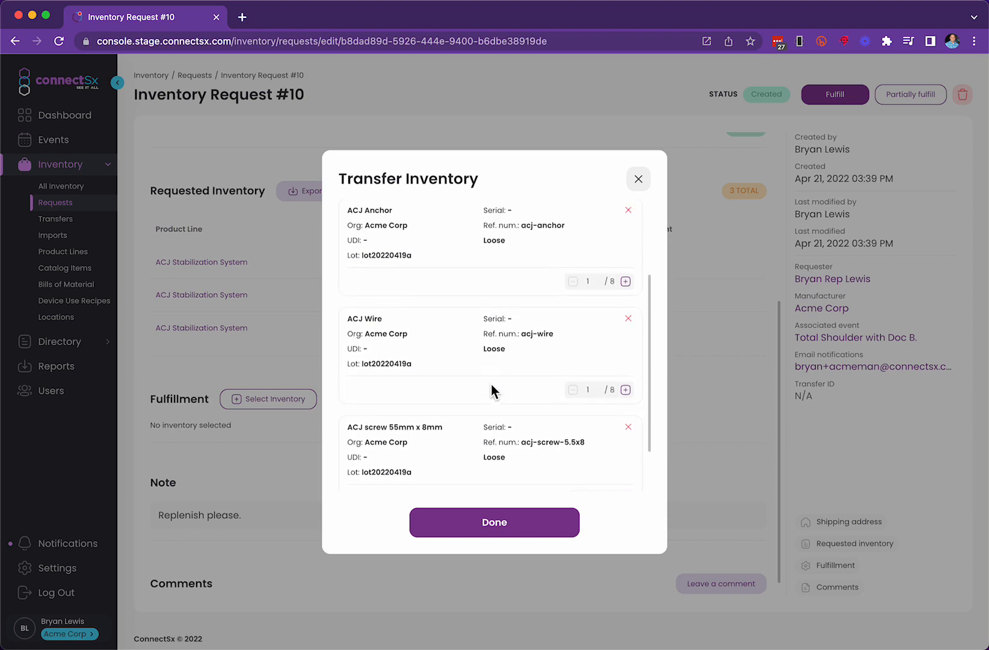
{"action": "scroll", "coordinate": [557, 337], "scroll_direction": "up", "scroll_amount": 4}
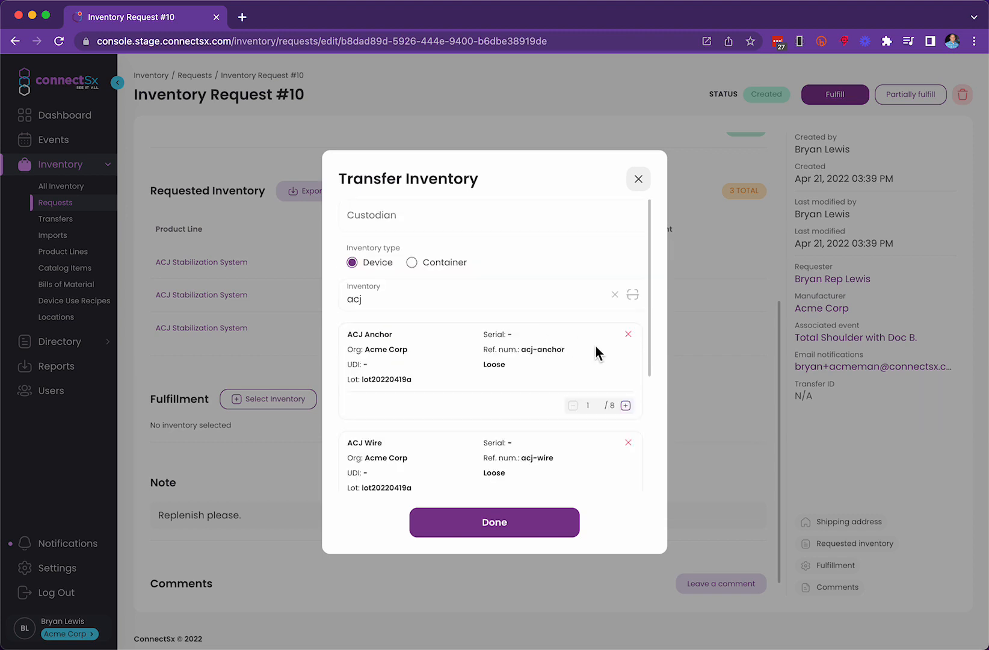
{"action": "left_click", "coordinate": [625, 406]}
{"action": "scroll", "coordinate": [620, 409], "scroll_direction": "down", "scroll_amount": 3}
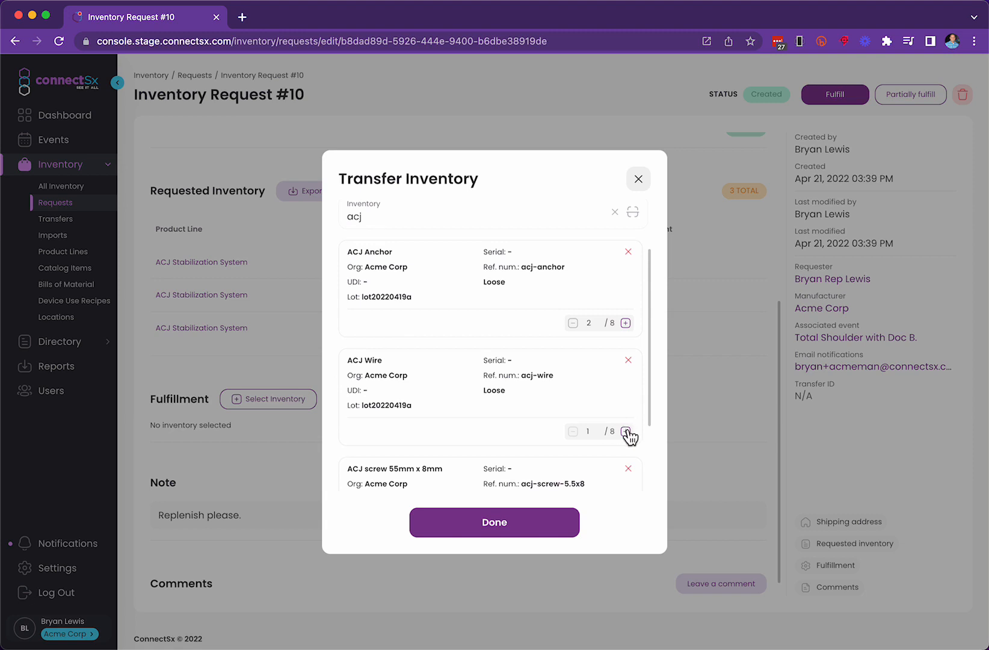
{"action": "left_click", "coordinate": [625, 430]}
{"action": "scroll", "coordinate": [613, 427], "scroll_direction": "down", "scroll_amount": 3}
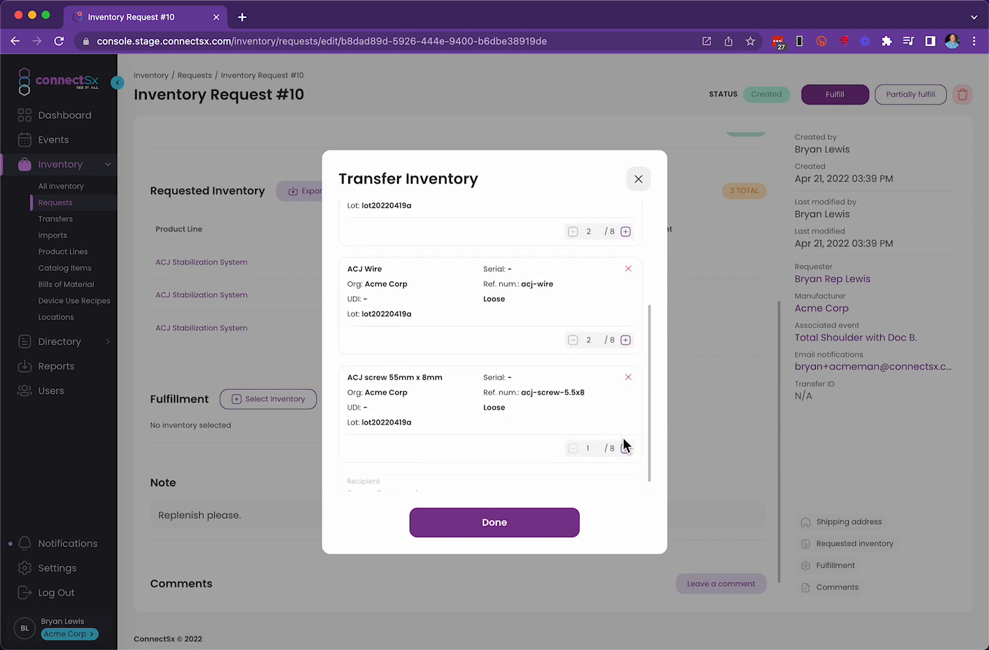
{"action": "left_click", "coordinate": [626, 433]}
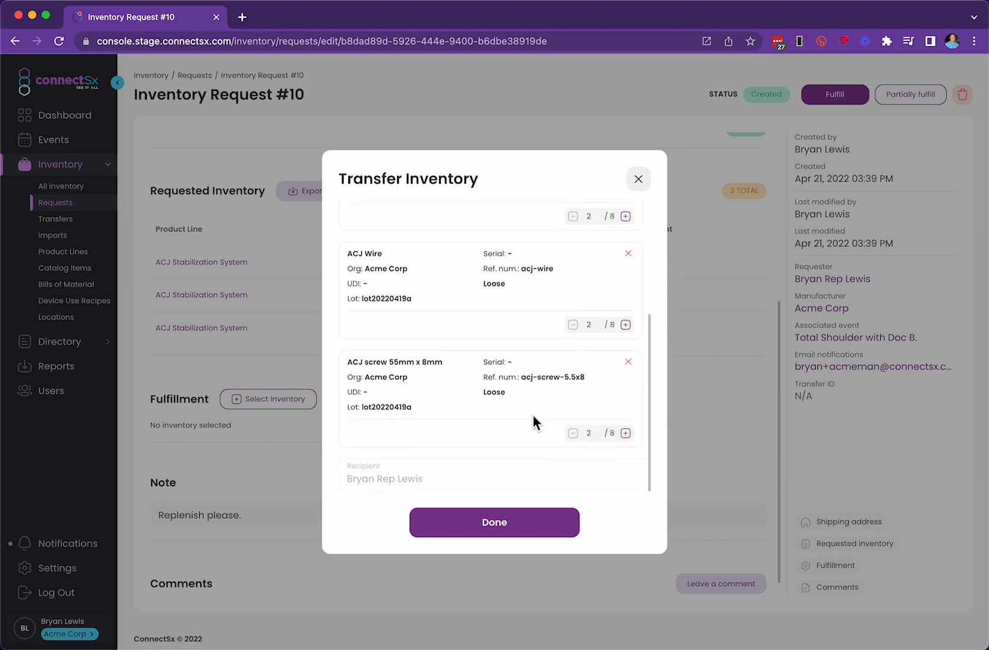
{"action": "left_click", "coordinate": [493, 522]}
- Partially fulfill the request with the selected devices, check the fulfilling transfer's items and return to the requests list
{"action": "scroll", "coordinate": [380, 481], "scroll_direction": "down", "scroll_amount": 1}
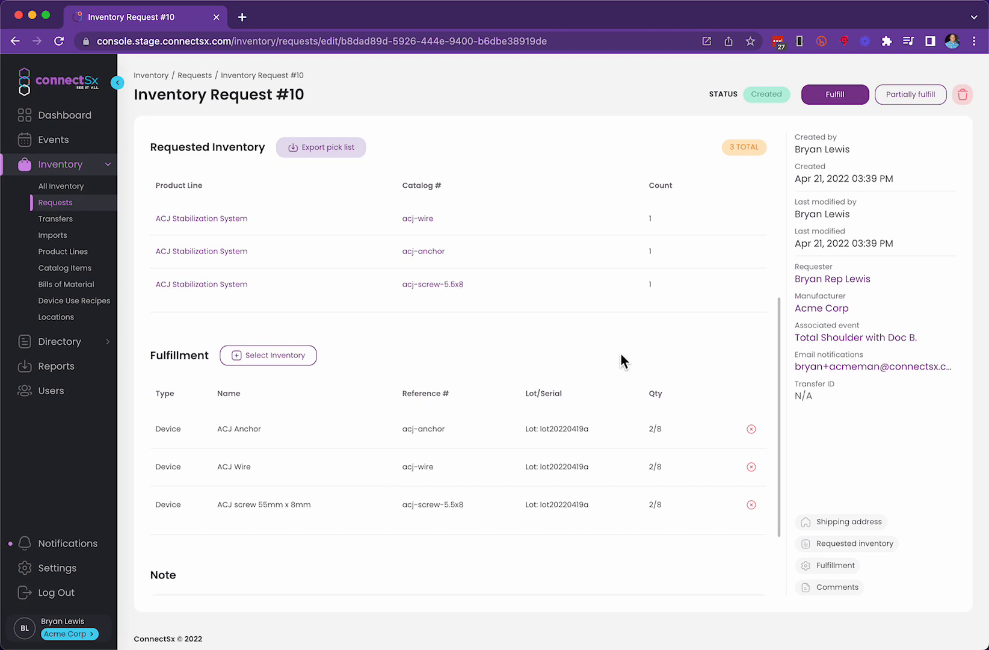
{"action": "left_click", "coordinate": [912, 104]}
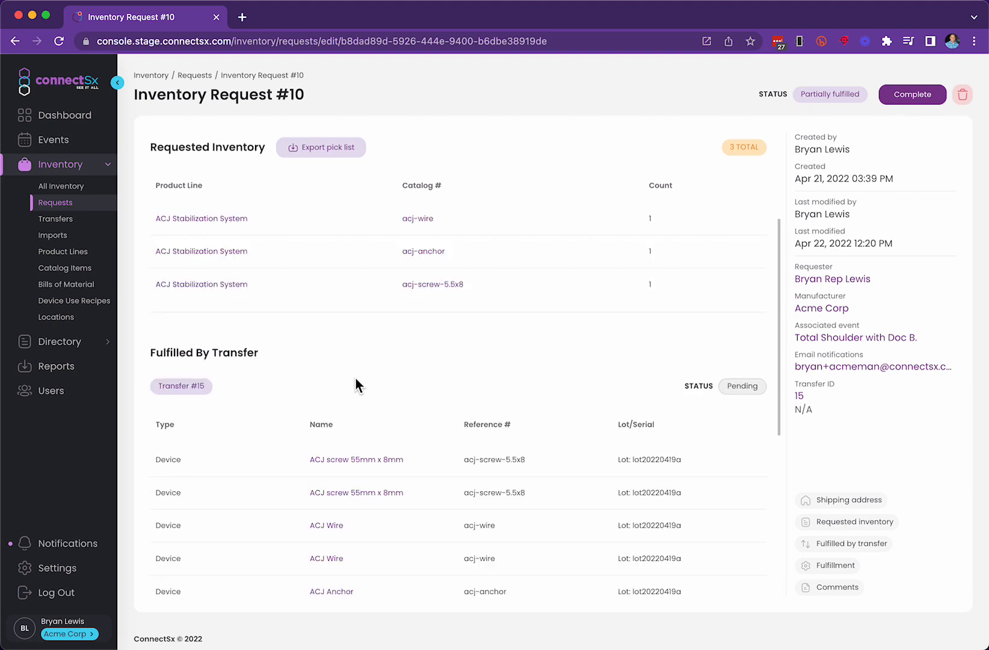
{"action": "scroll", "coordinate": [356, 379], "scroll_direction": "down", "scroll_amount": 1}
{"action": "scroll", "coordinate": [356, 381], "scroll_direction": "down", "scroll_amount": 2}
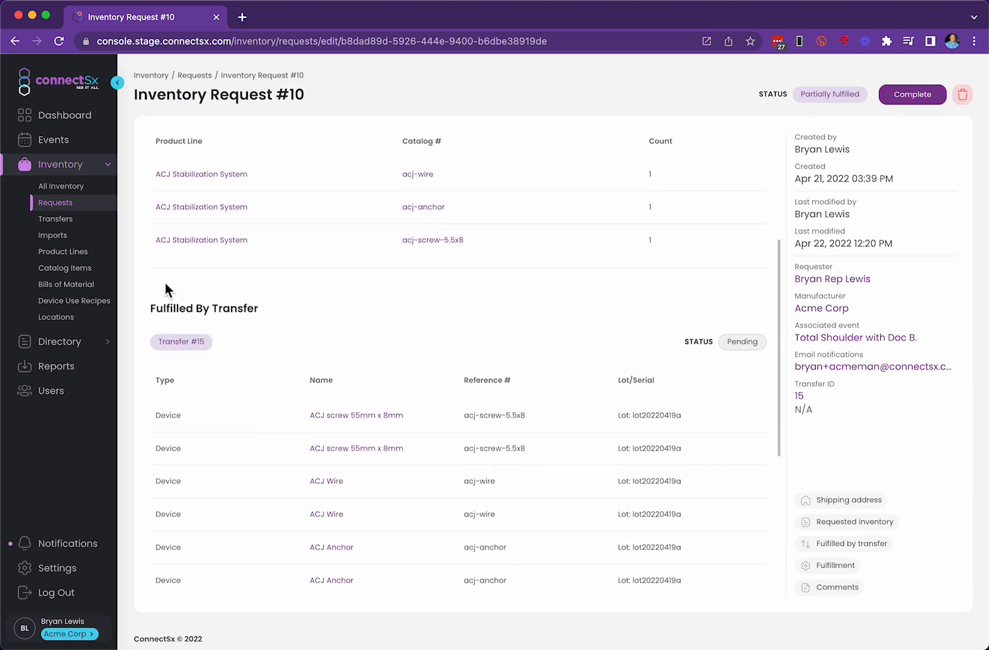
{"action": "left_click", "coordinate": [65, 205]}
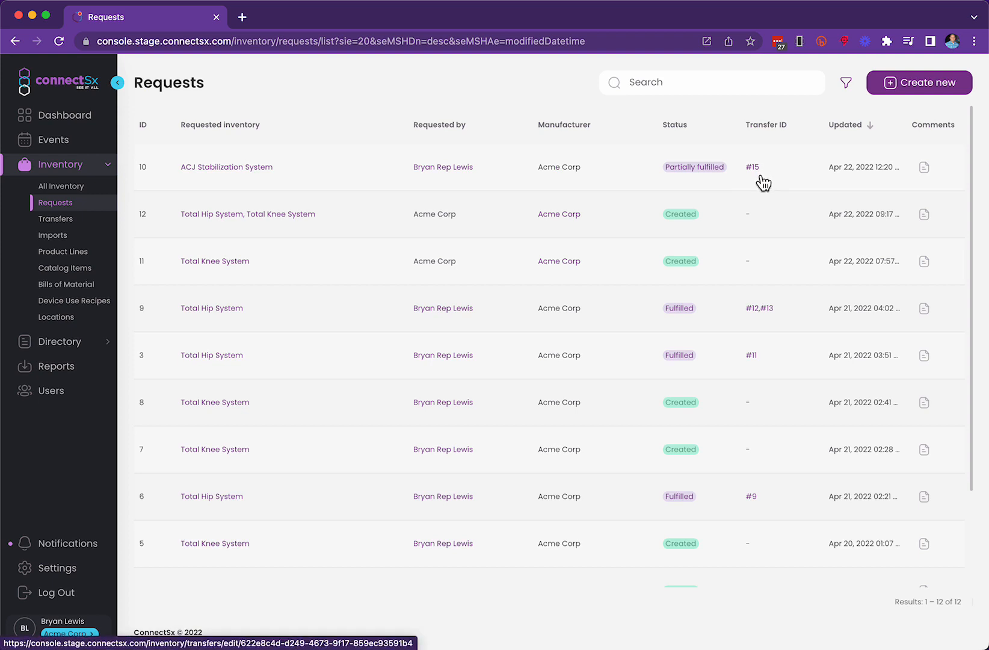
- Open the partially fulfilled ACJ Stabilization System request and add one tkr-tibial-comp-lrg device from lot20220419a to its fulfillment inventory
{"action": "left_click", "coordinate": [207, 169]}
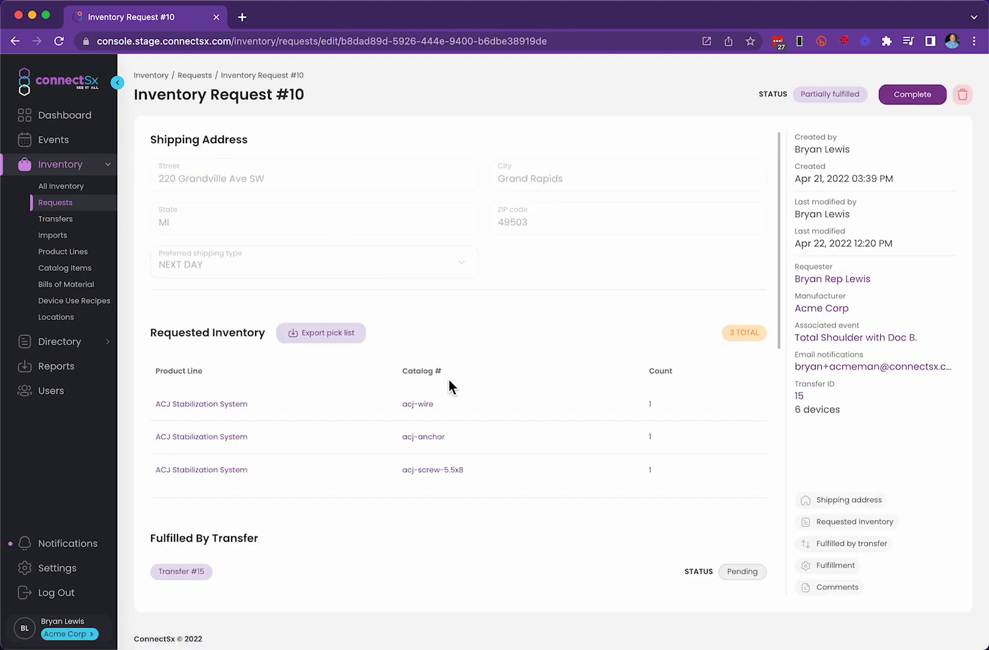
{"action": "scroll", "coordinate": [449, 380], "scroll_direction": "down", "scroll_amount": 5}
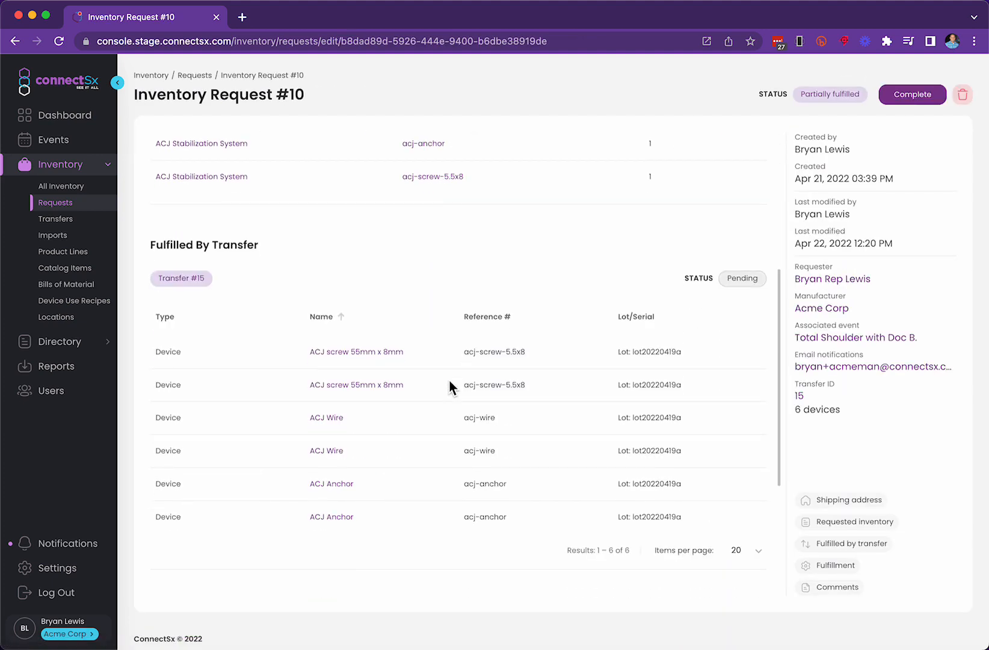
{"action": "scroll", "coordinate": [449, 385], "scroll_direction": "down", "scroll_amount": 3}
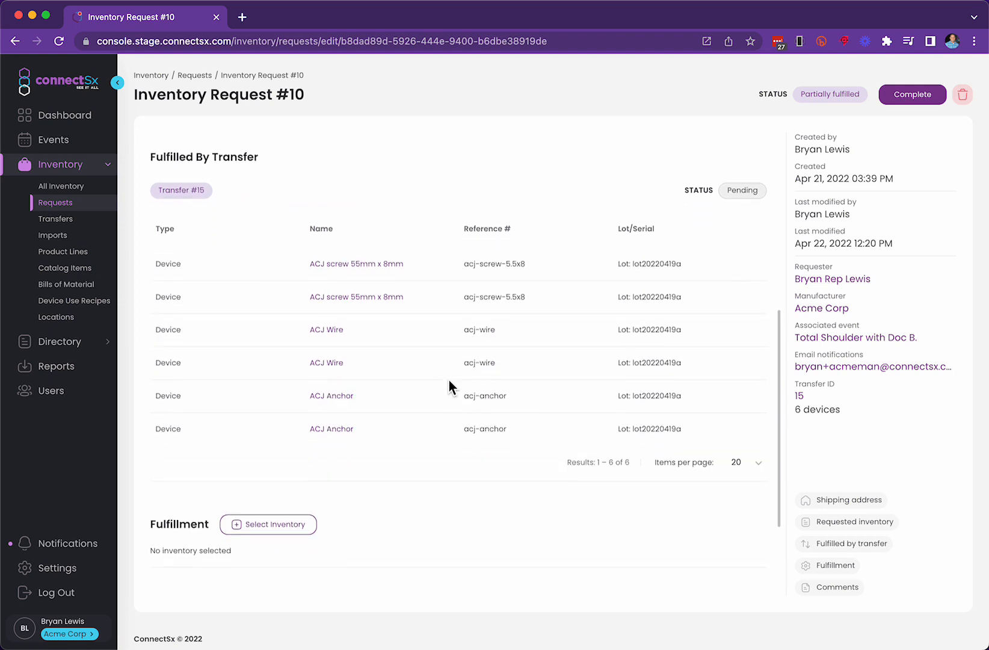
{"action": "scroll", "coordinate": [449, 383], "scroll_direction": "down", "scroll_amount": 4}
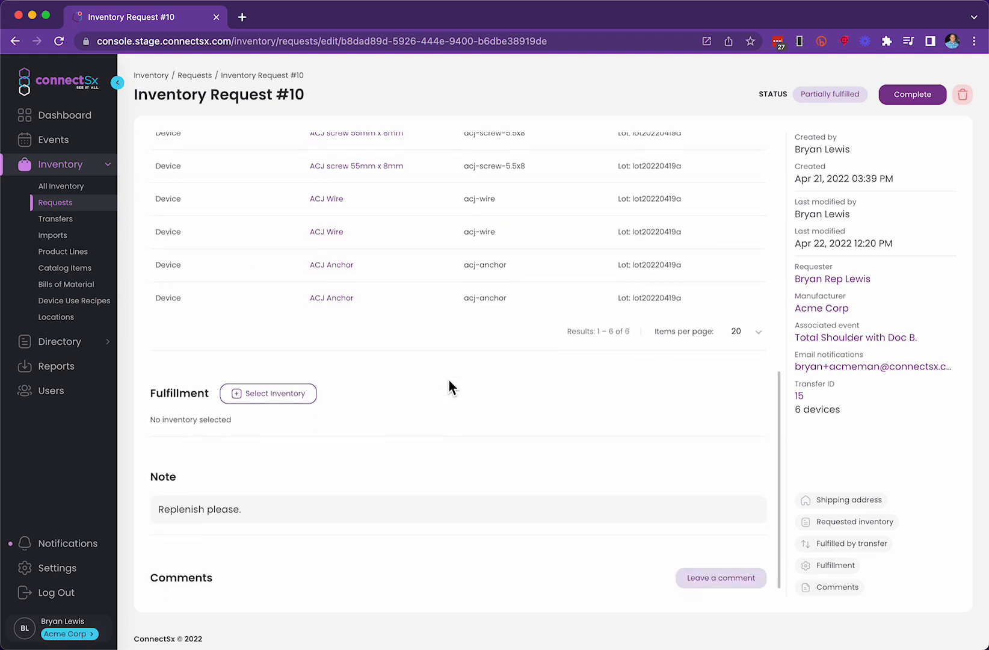
{"action": "left_click", "coordinate": [304, 383]}
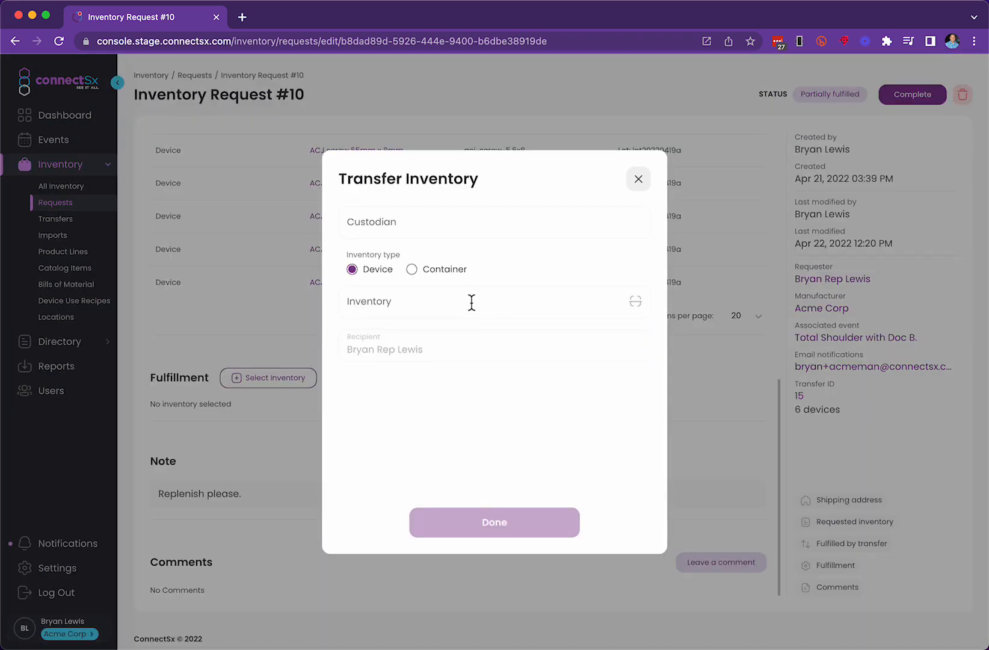
{"action": "left_click", "coordinate": [460, 302]}
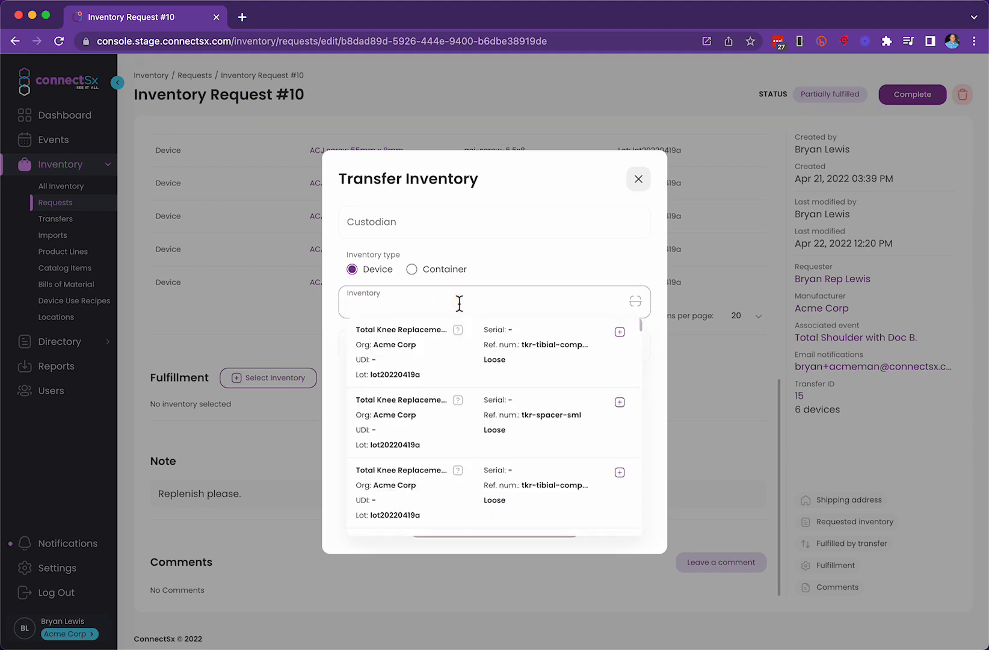
{"action": "left_click", "coordinate": [621, 333]}
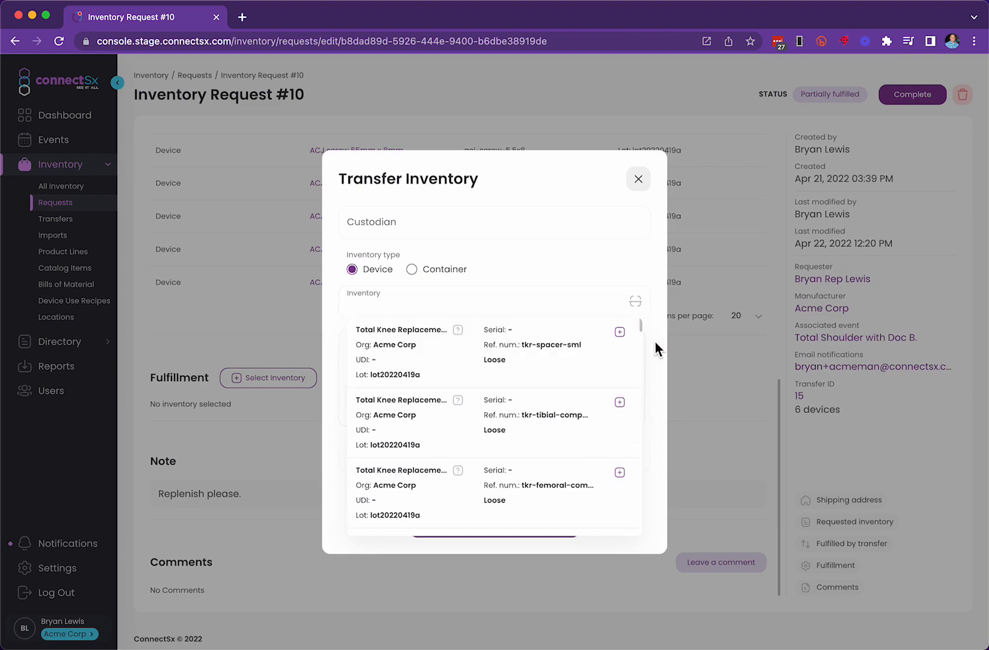
{"action": "left_click", "coordinate": [657, 343]}
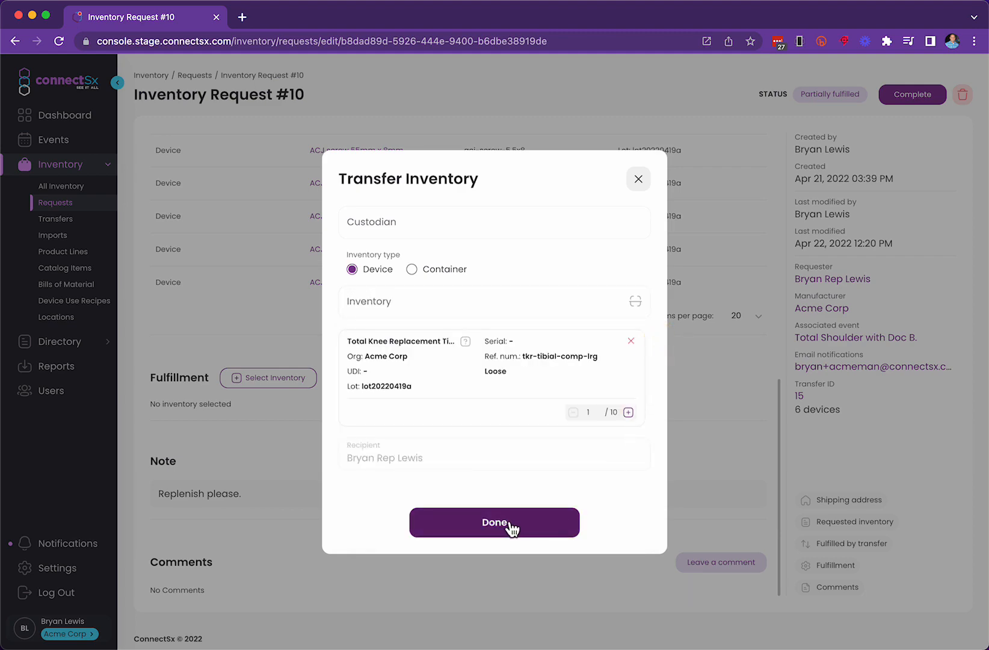
{"action": "left_click", "coordinate": [509, 522]}
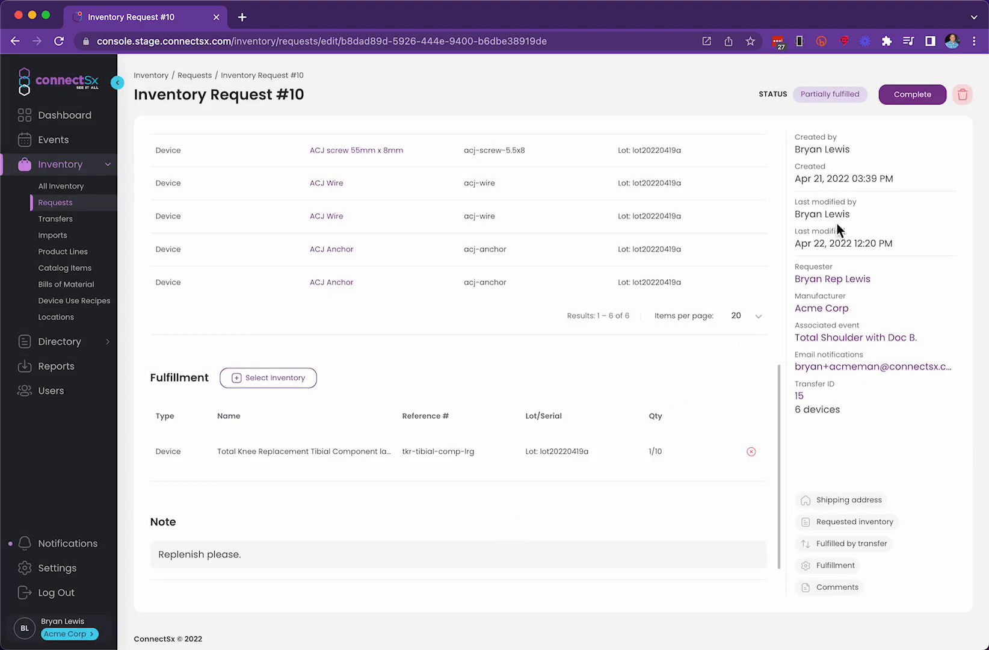
- Complete the request and review the devices in its fulfilling transfers before returning to the requests list
{"action": "left_click", "coordinate": [911, 98]}
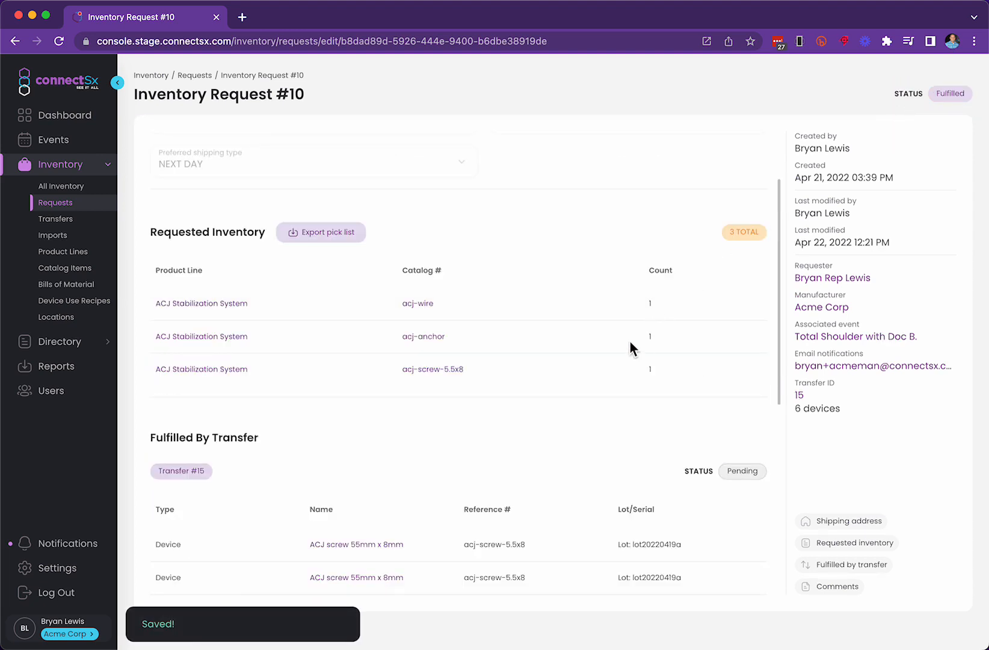
{"action": "scroll", "coordinate": [629, 343], "scroll_direction": "down", "scroll_amount": 2}
{"action": "scroll", "coordinate": [628, 346], "scroll_direction": "down", "scroll_amount": 5}
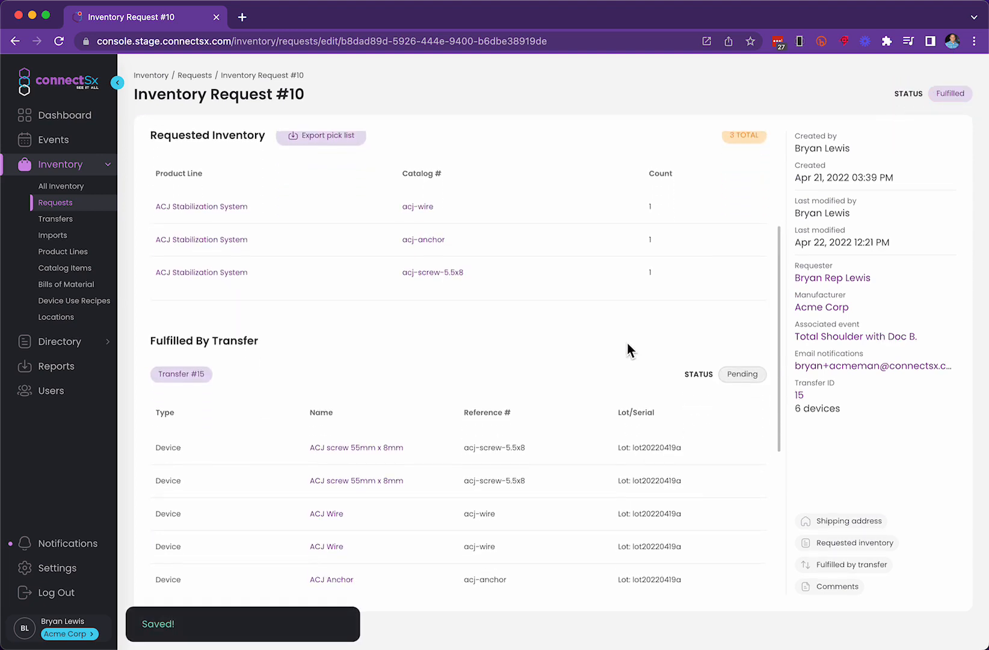
{"action": "scroll", "coordinate": [626, 343], "scroll_direction": "down", "scroll_amount": 4}
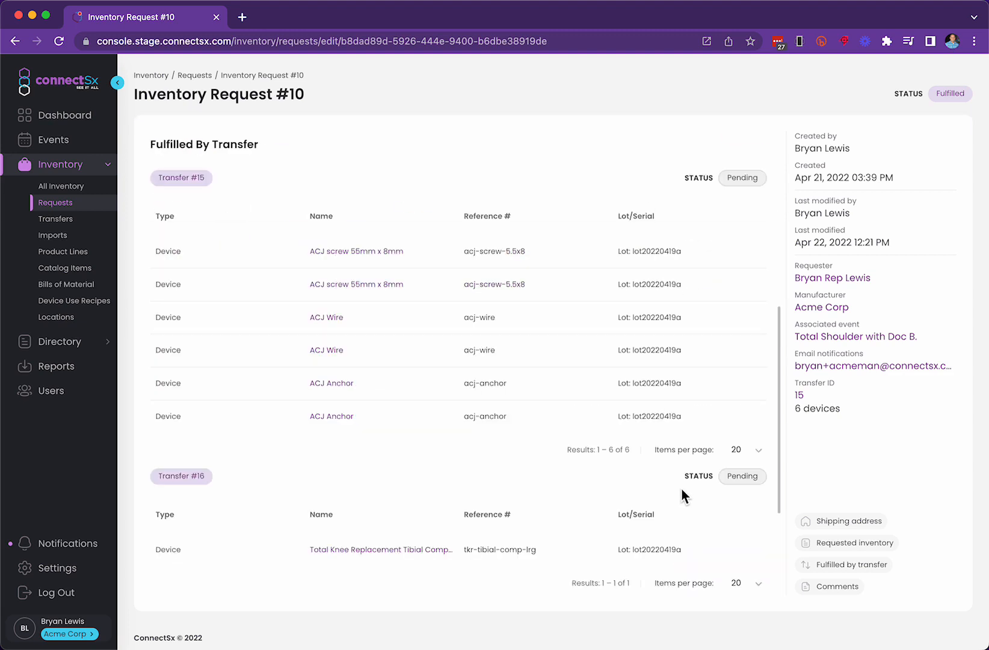
{"action": "scroll", "coordinate": [566, 477], "scroll_direction": "down", "scroll_amount": 1}
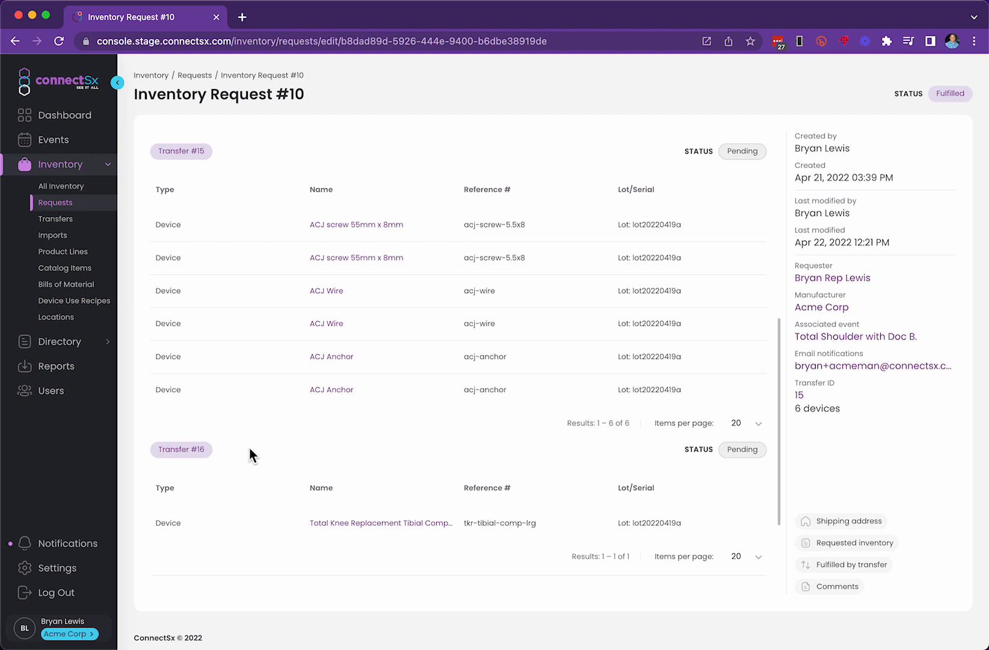
{"action": "left_click", "coordinate": [67, 203]}
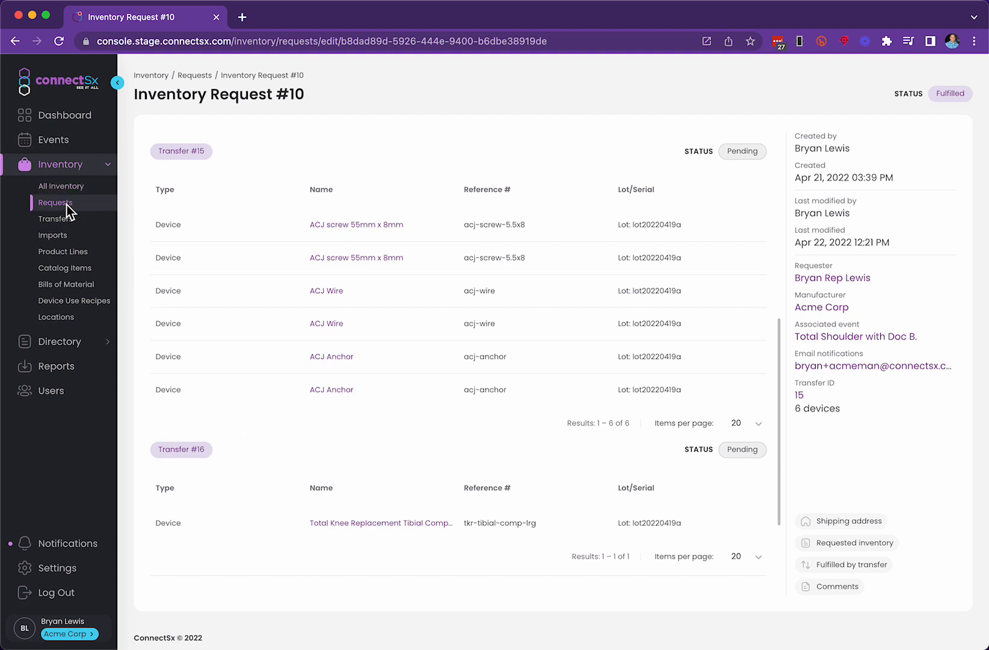